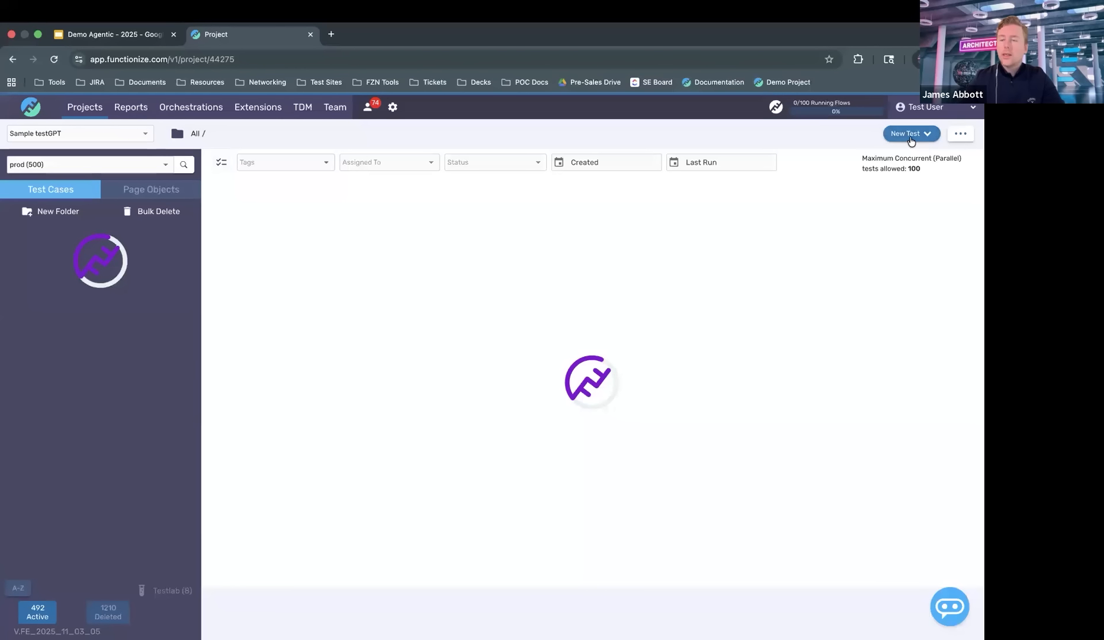
# Open a new Create Agent test and name it "test - 23424242"
pyautogui.click(928, 173)
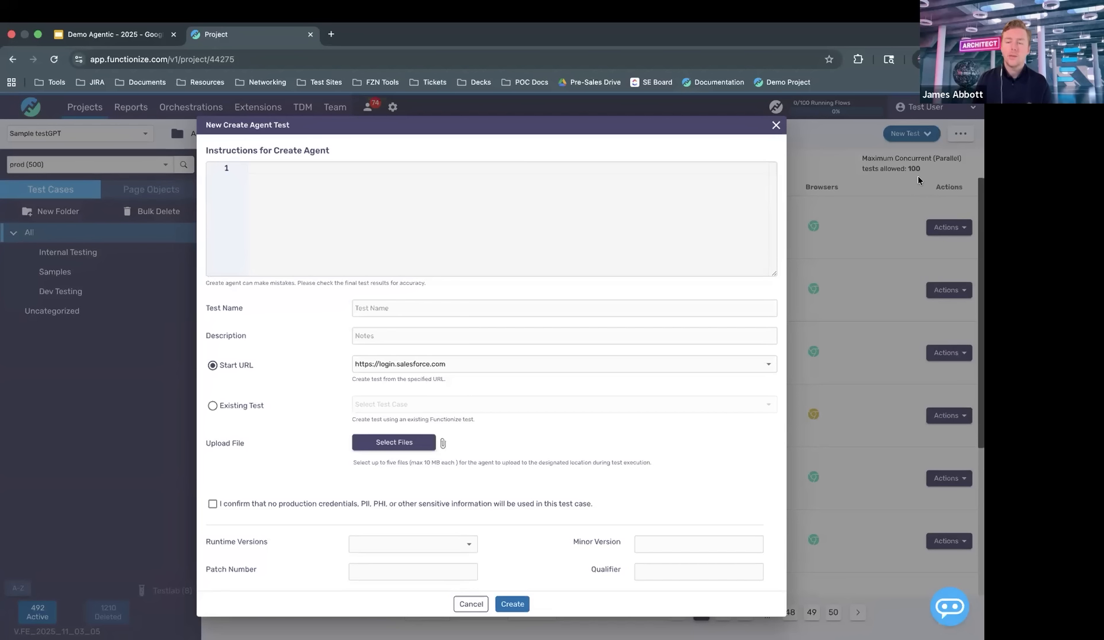
pyautogui.click(619, 168)
pyautogui.click(394, 303)
pyautogui.write('te')
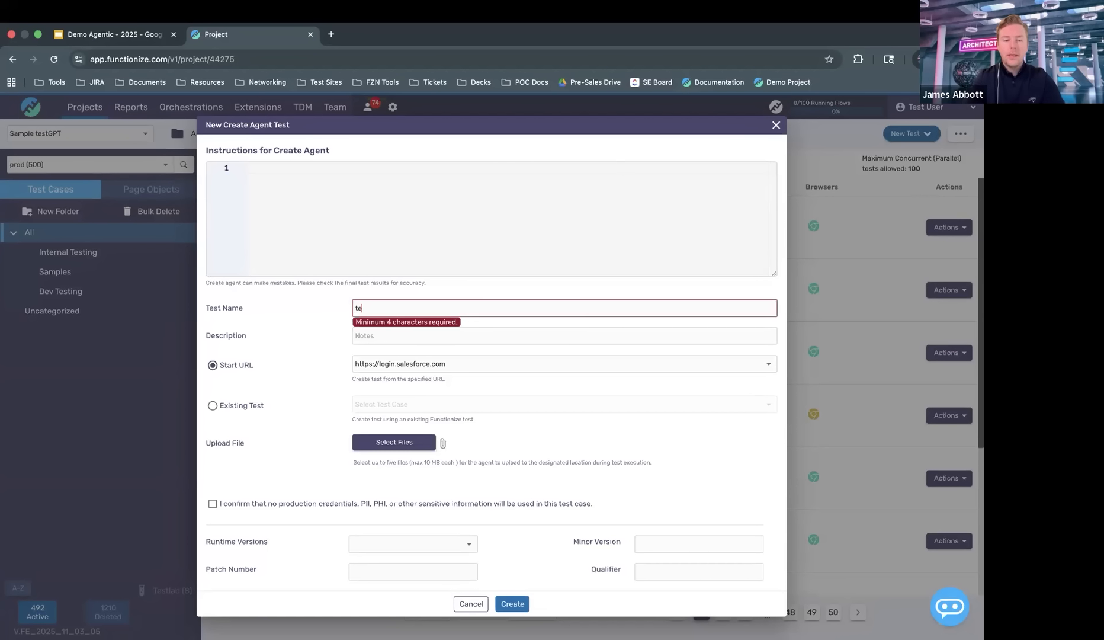
pyautogui.write('st - 23424242')
# Begin the agent instructions with "Use page object" and choose the Login Salesforce MFA (252586) page object
pyautogui.click(376, 274)
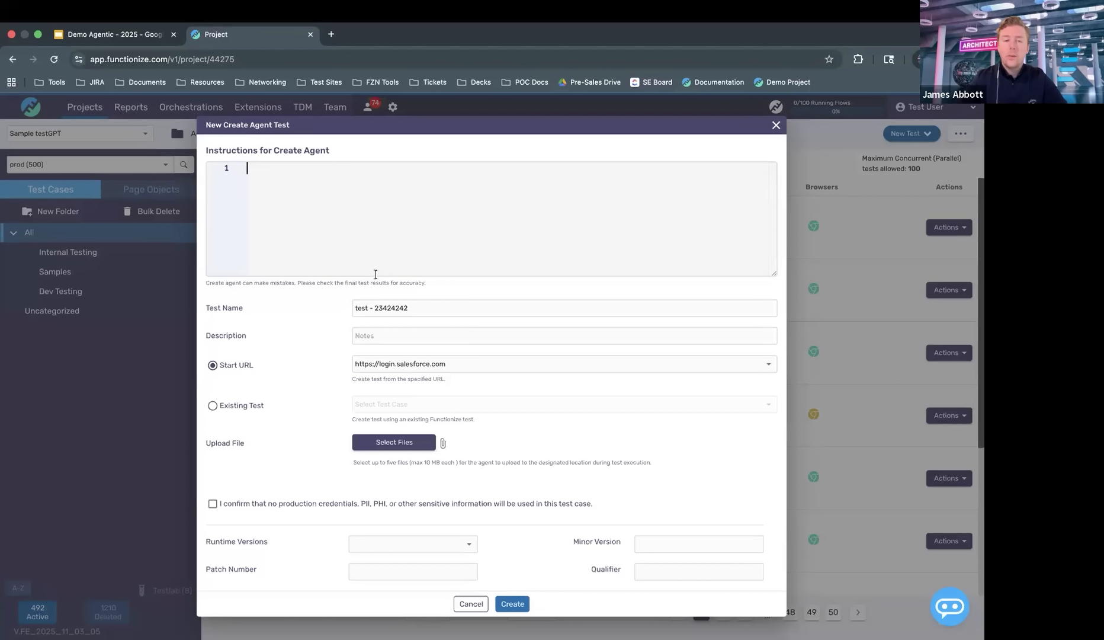
pyautogui.press('super+Tab')
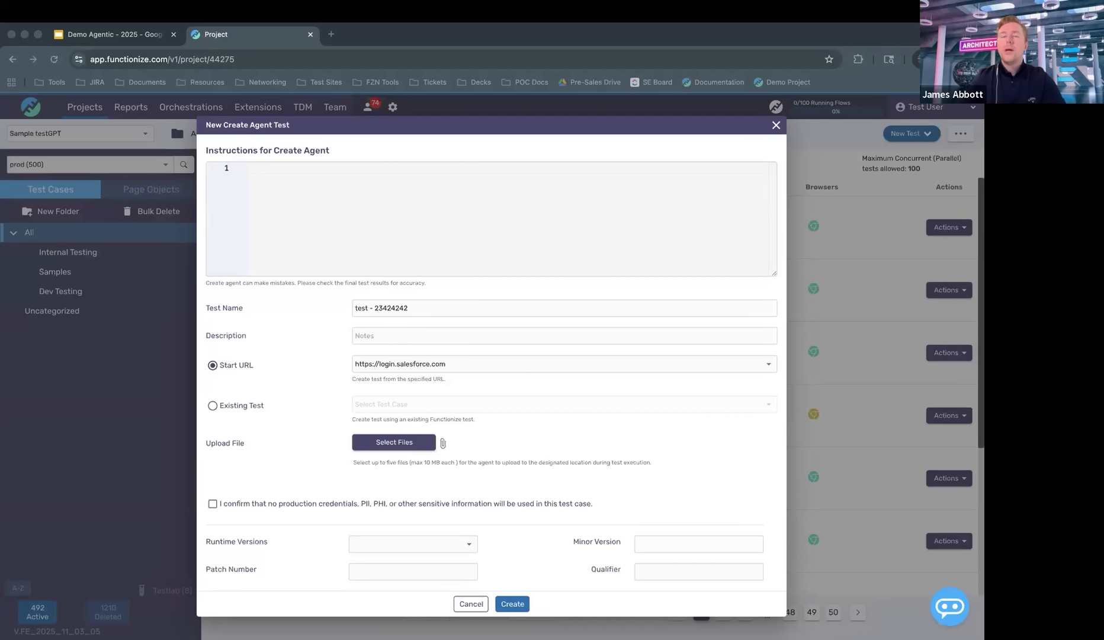
pyautogui.click(524, 221)
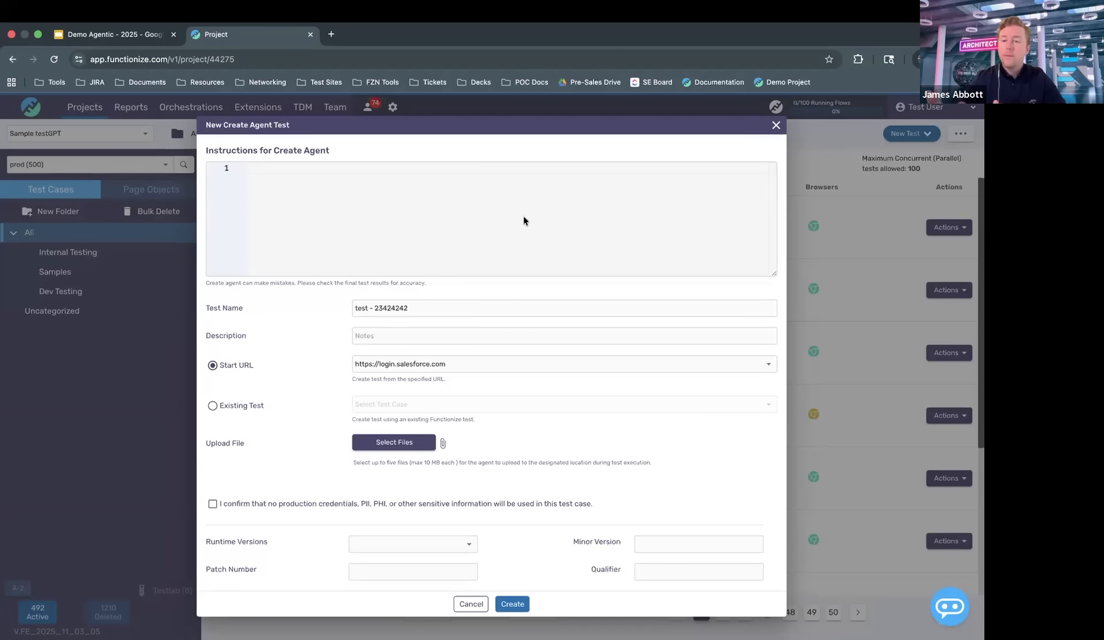
pyautogui.write('Use page object')
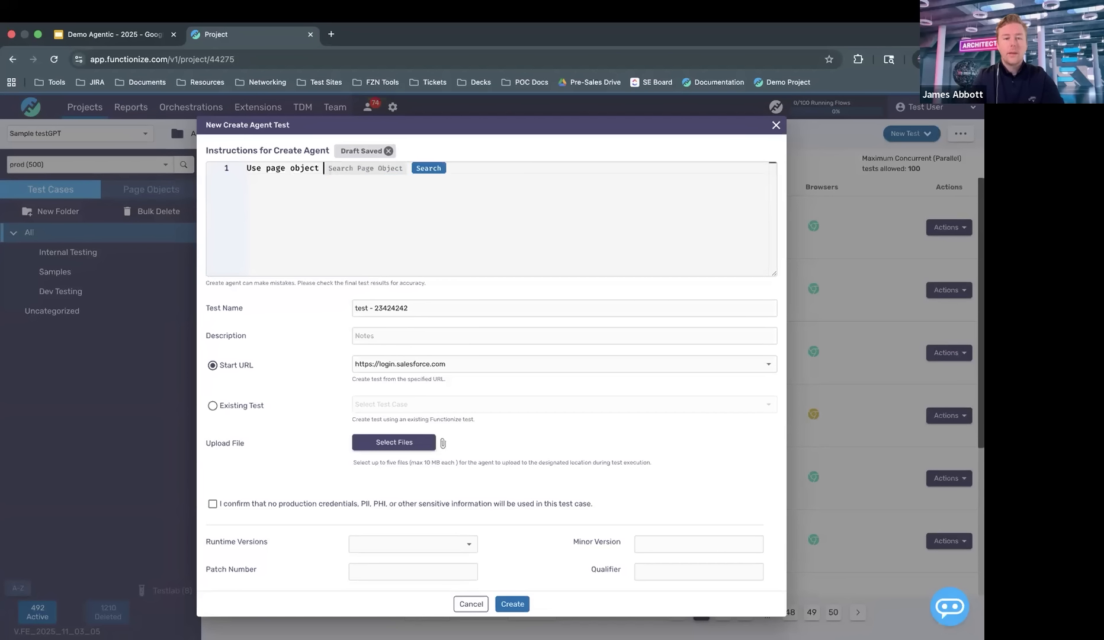
pyautogui.click(436, 169)
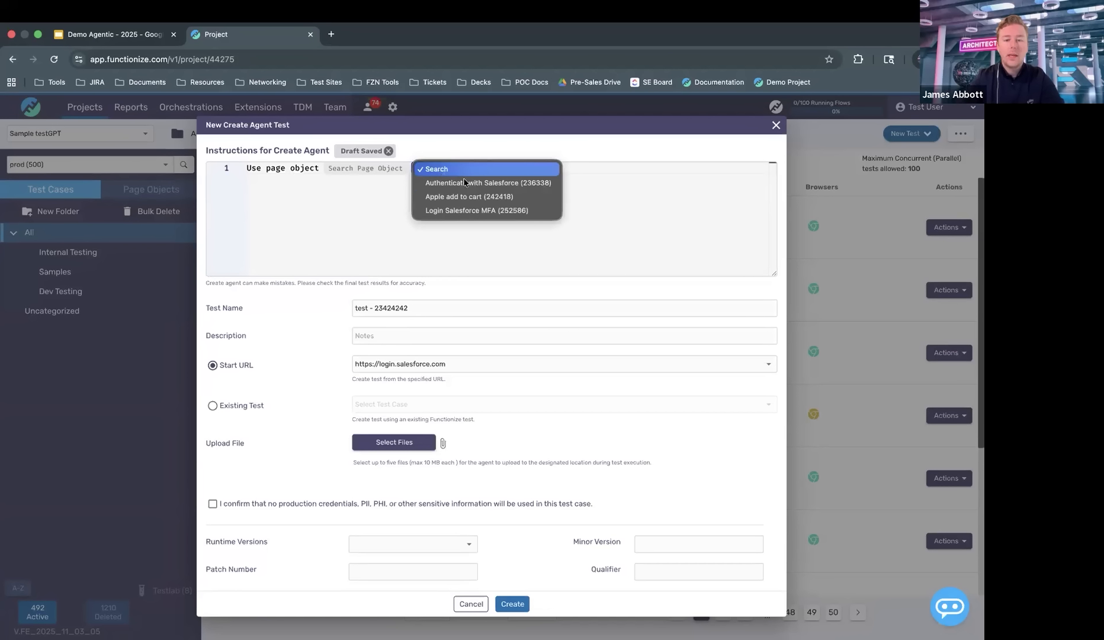
pyautogui.click(502, 211)
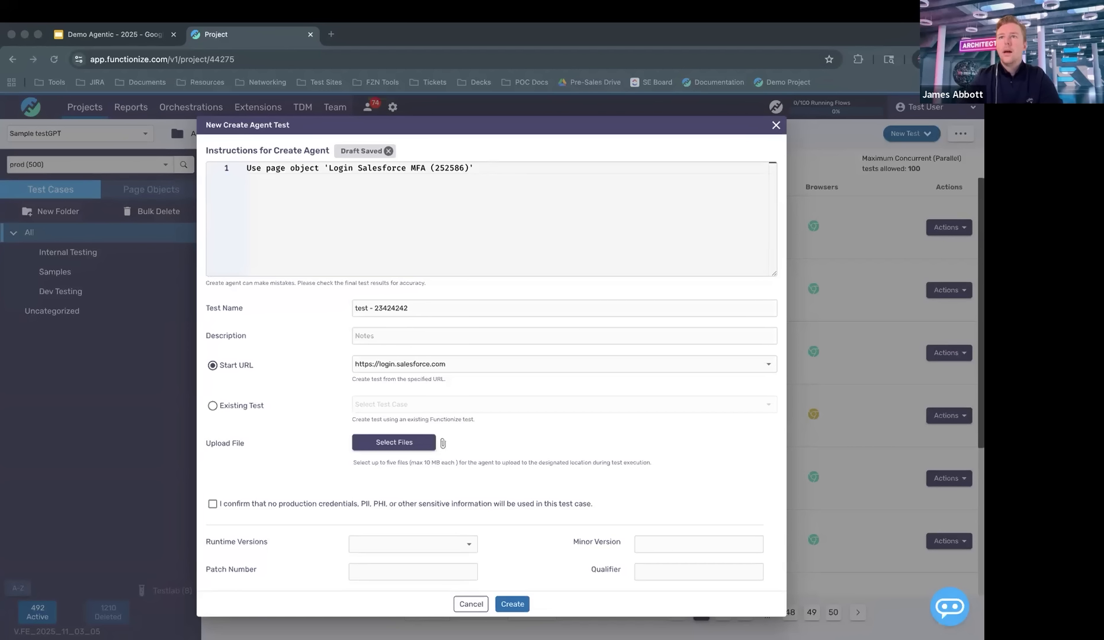
# Add a second instruction line reading "Create a new lead with tomorrows date" directly below the page object line
pyautogui.click(501, 181)
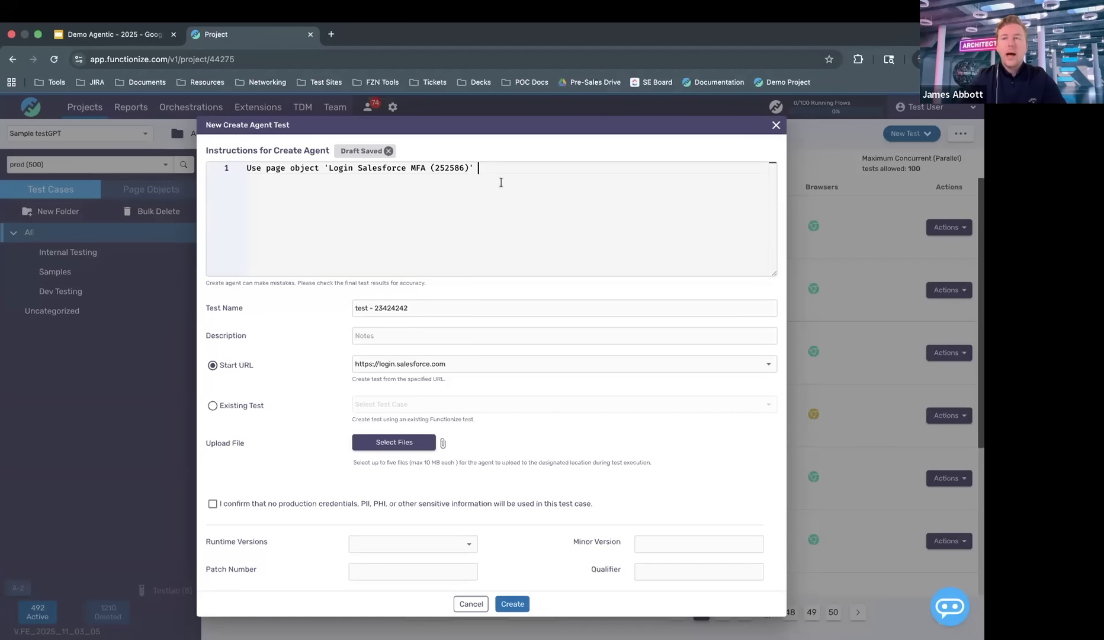
pyautogui.press('super+Tab')
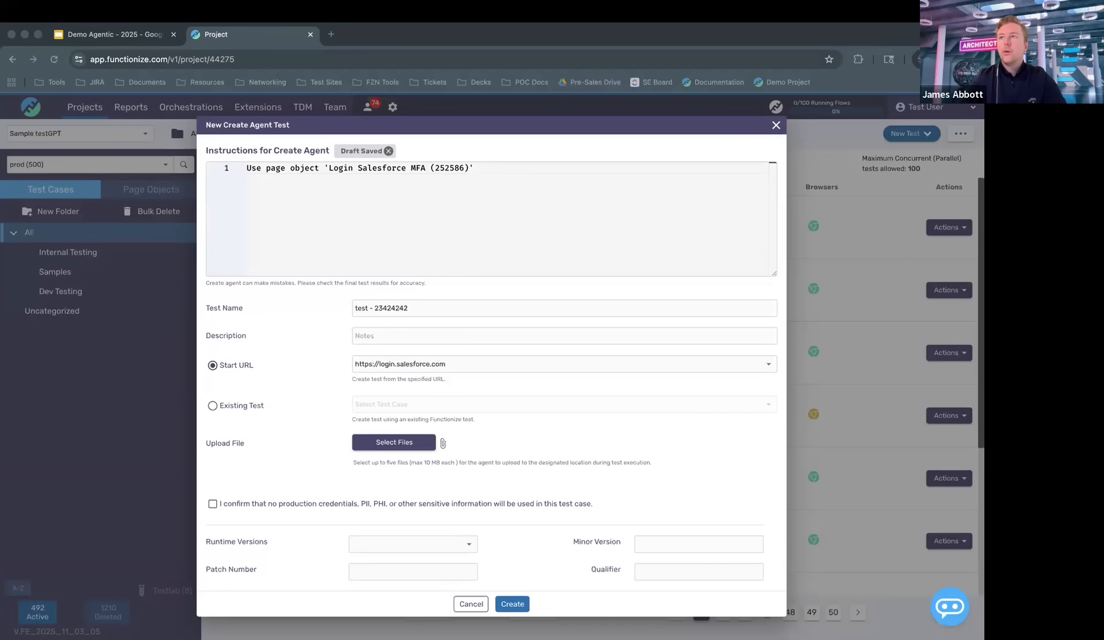
pyautogui.click(476, 190)
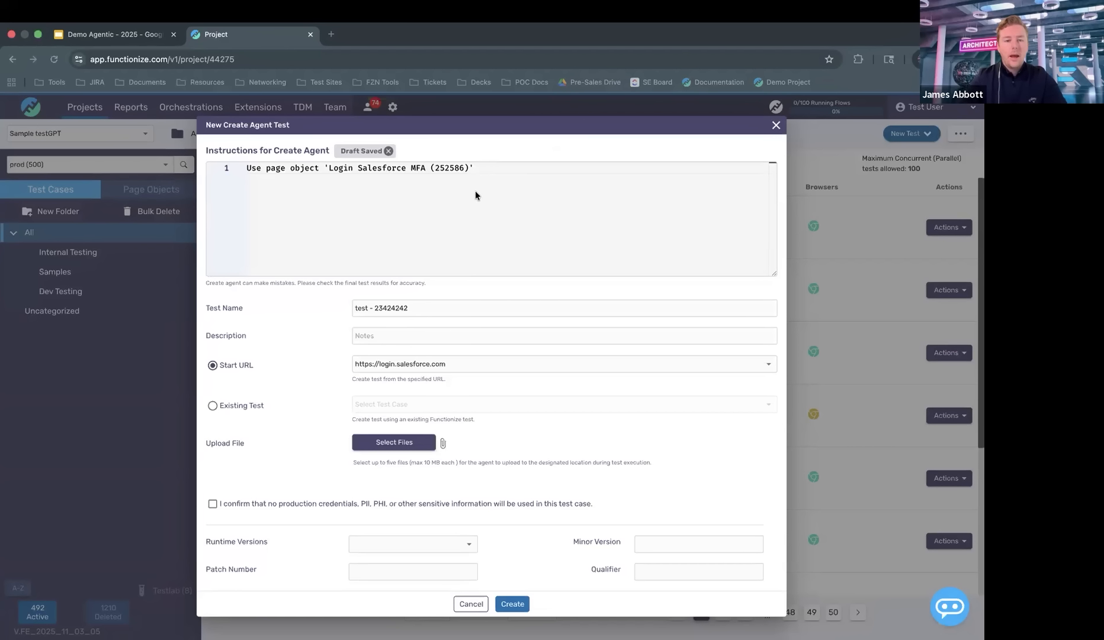
pyautogui.press('Return')
pyautogui.press('Return')
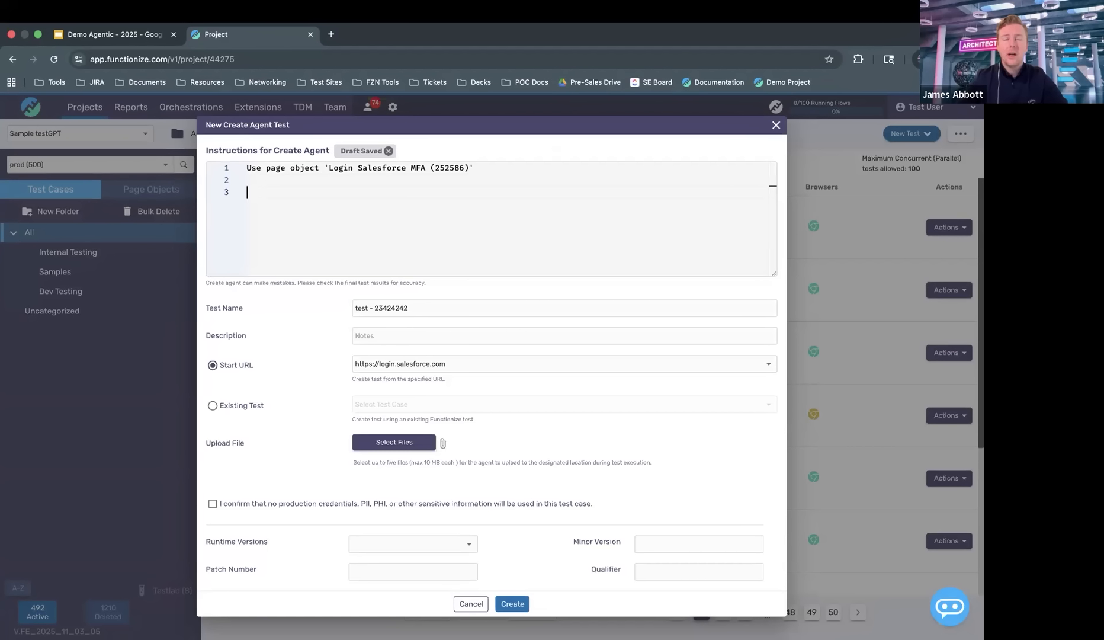
pyautogui.press('super+Tab')
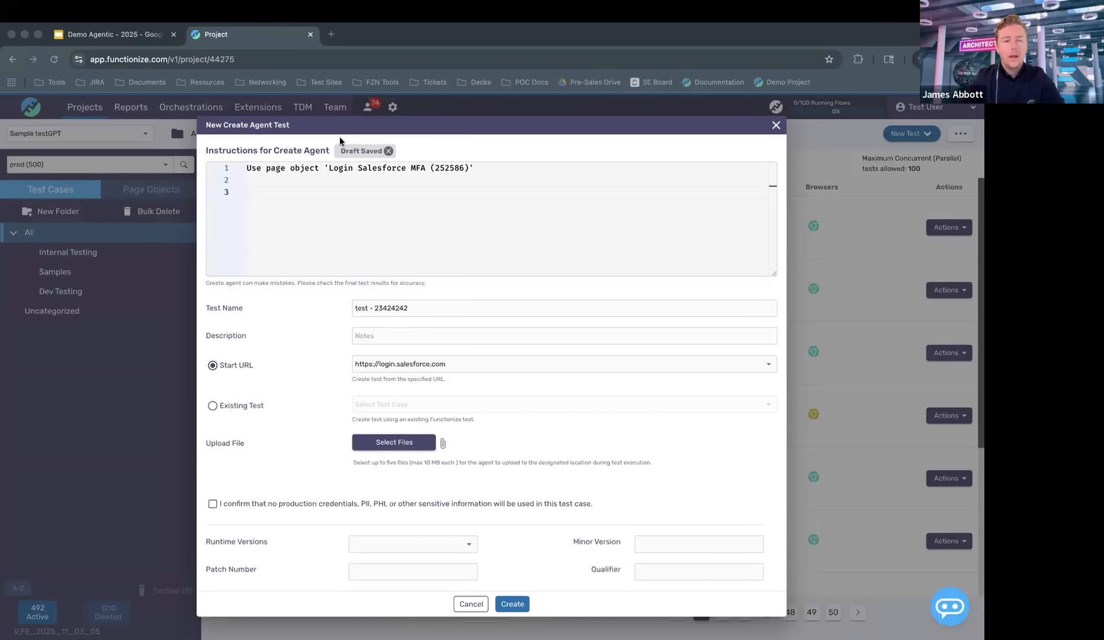
pyautogui.click(268, 181)
pyautogui.press('BackSpace')
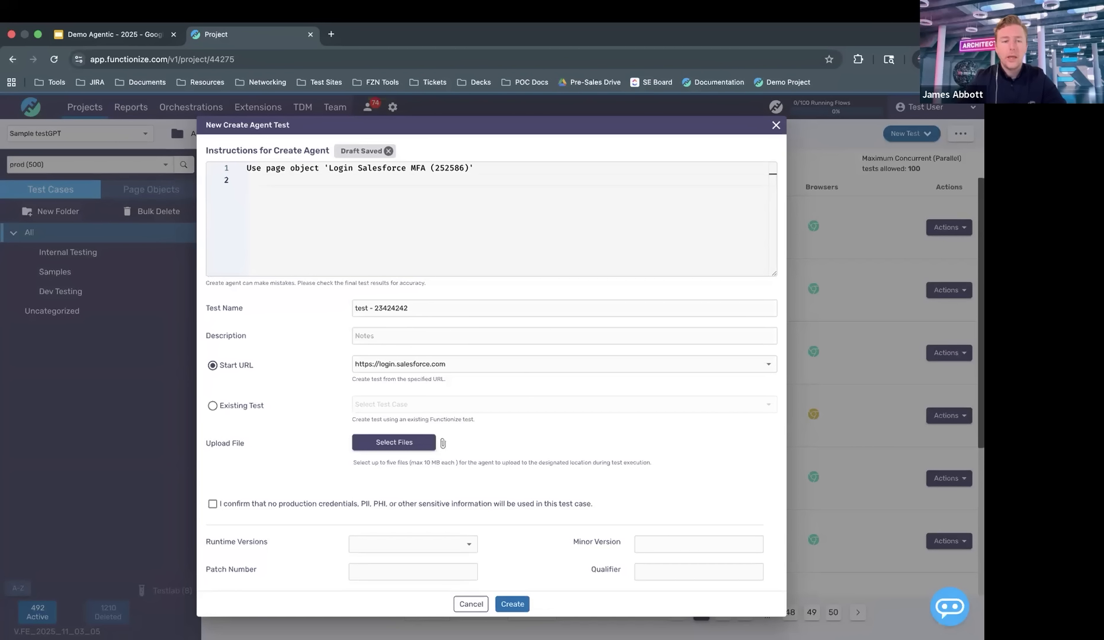
pyautogui.write('Crate')
pyautogui.press('BackSpace')
pyautogui.press('BackSpace')
pyautogui.press('BackSpace')
pyautogui.write('eate a new lead')
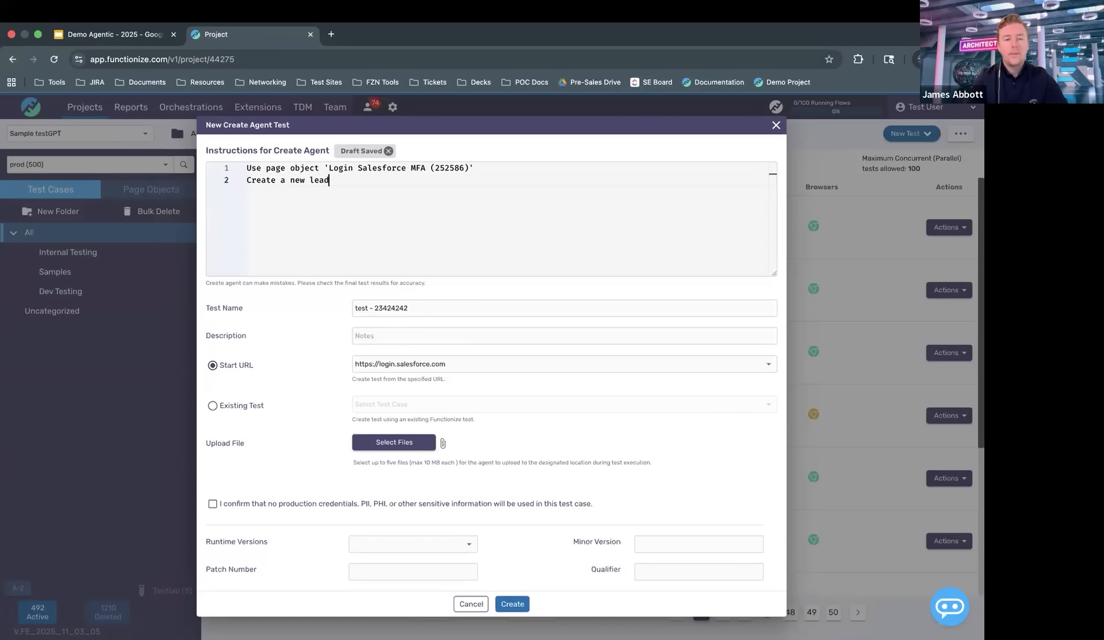
pyautogui.write(' wi')
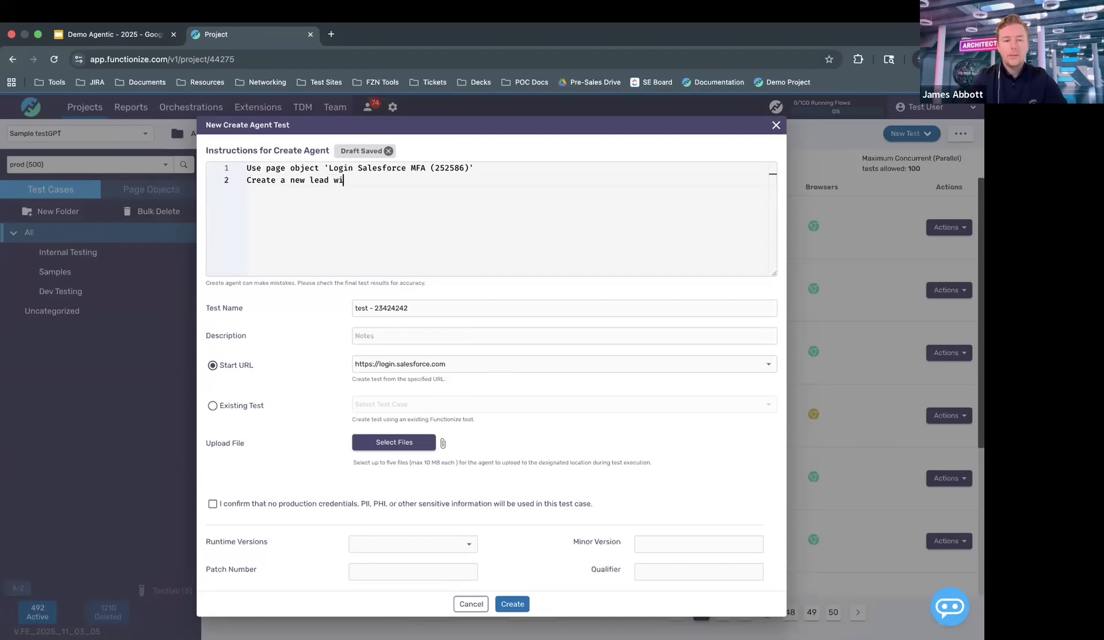
pyautogui.write('th tomorrows date')
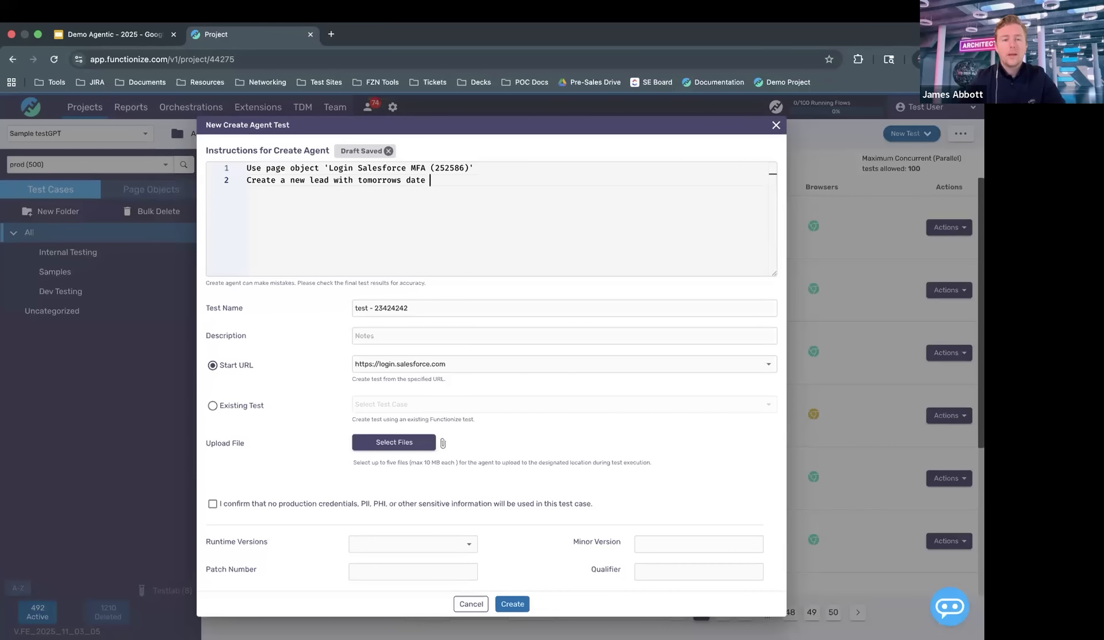
# Extend the lead instruction with "and then verify the status is new once saved" and confirm that the test uses no sensitive information
pyautogui.write('and')
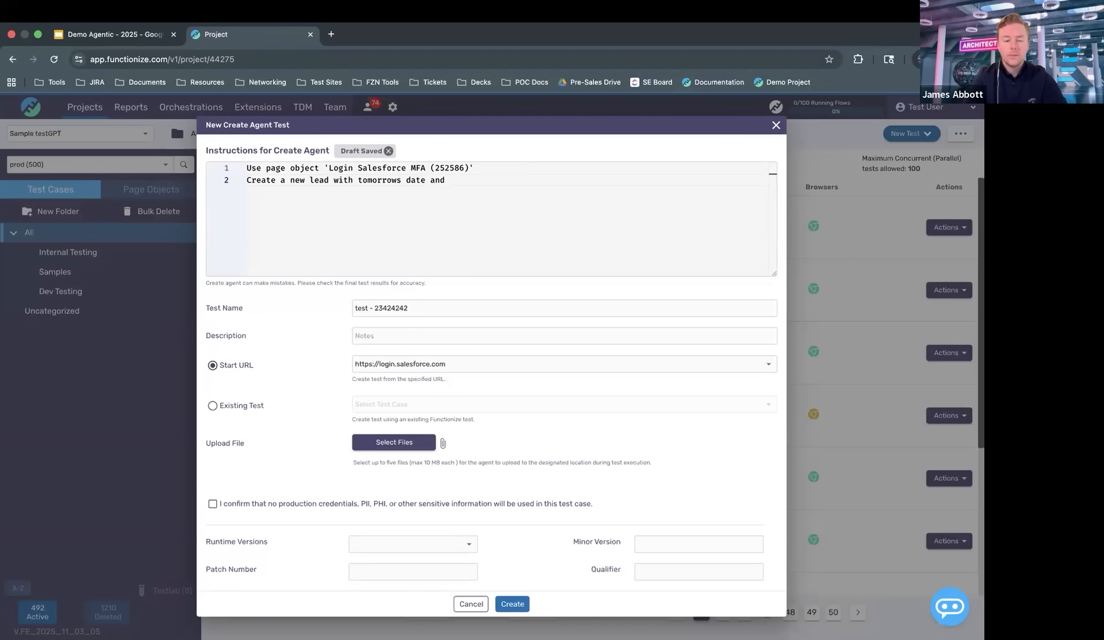
pyautogui.write(' then verify the status is n')
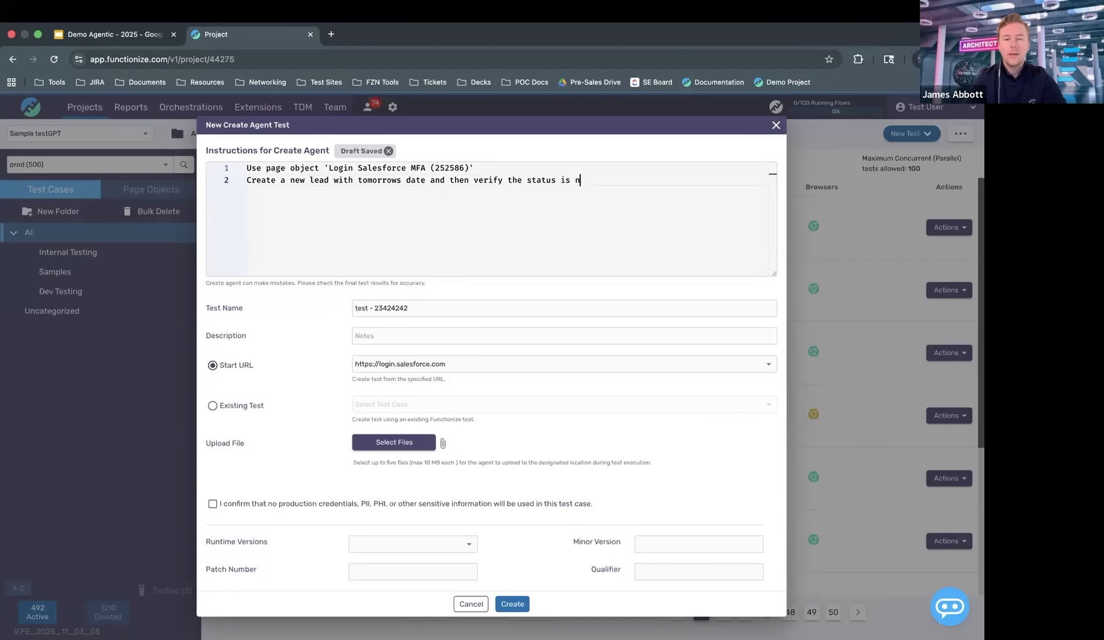
pyautogui.write('ew once saved')
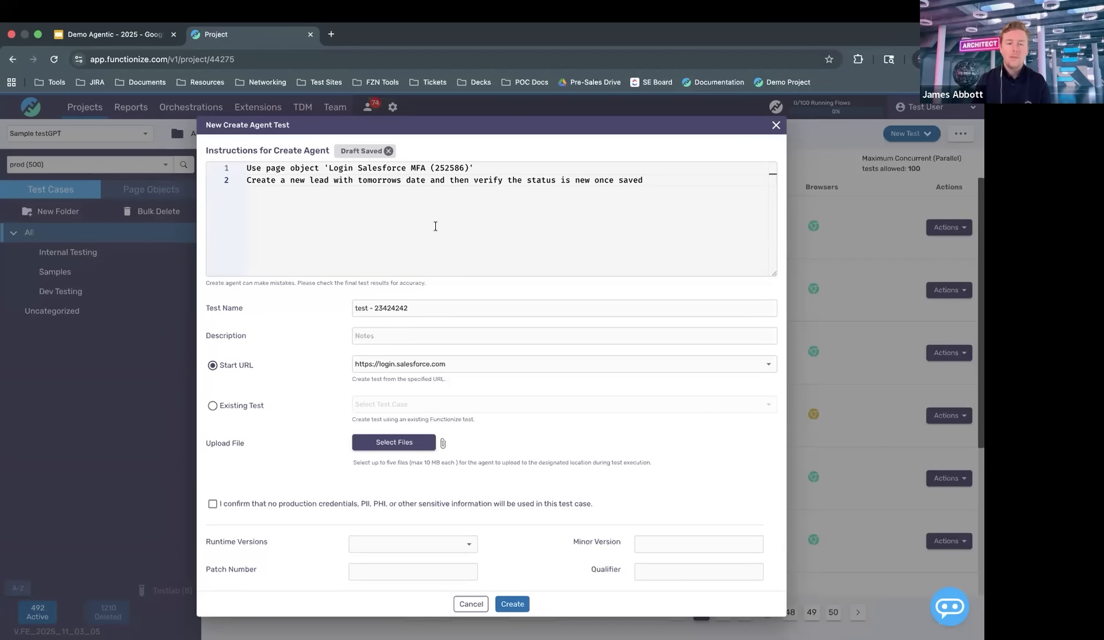
pyautogui.click(293, 507)
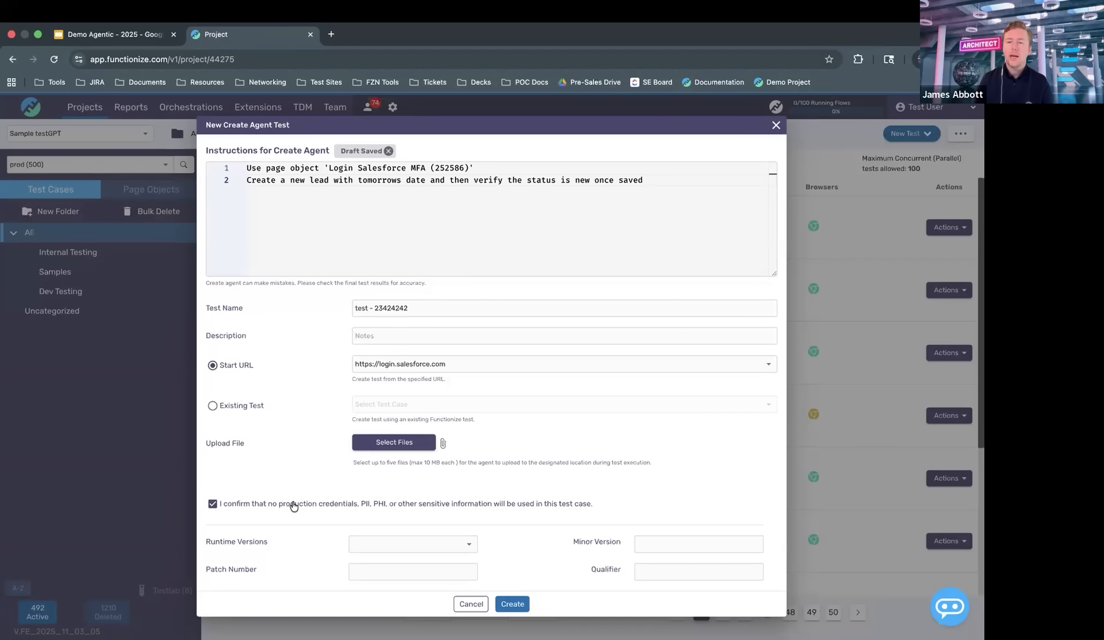